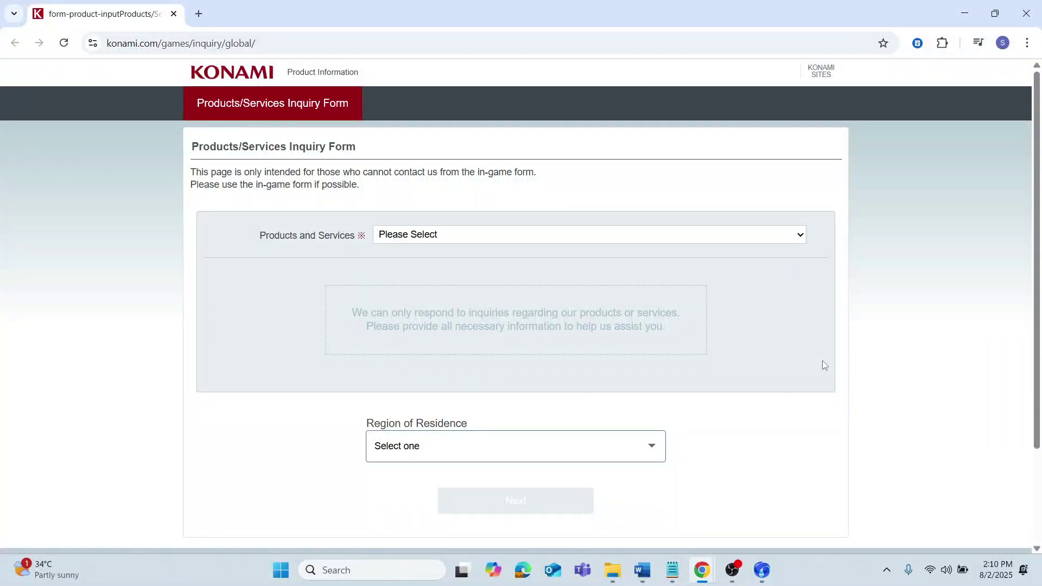
- Choose eFootball™ as the product, revealing the email, category and inquiry fields
left_click(800, 237)
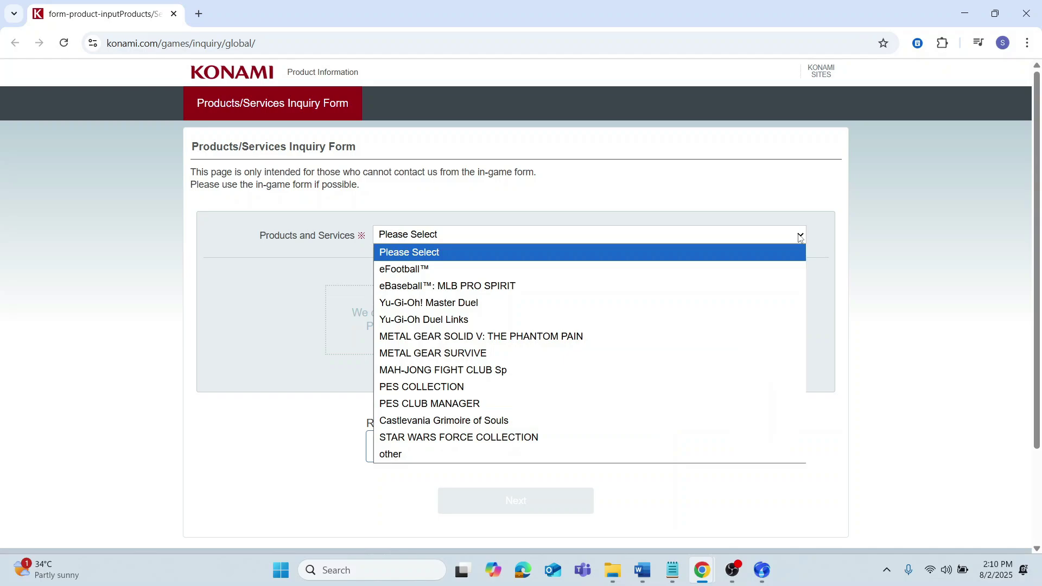
left_click(491, 275)
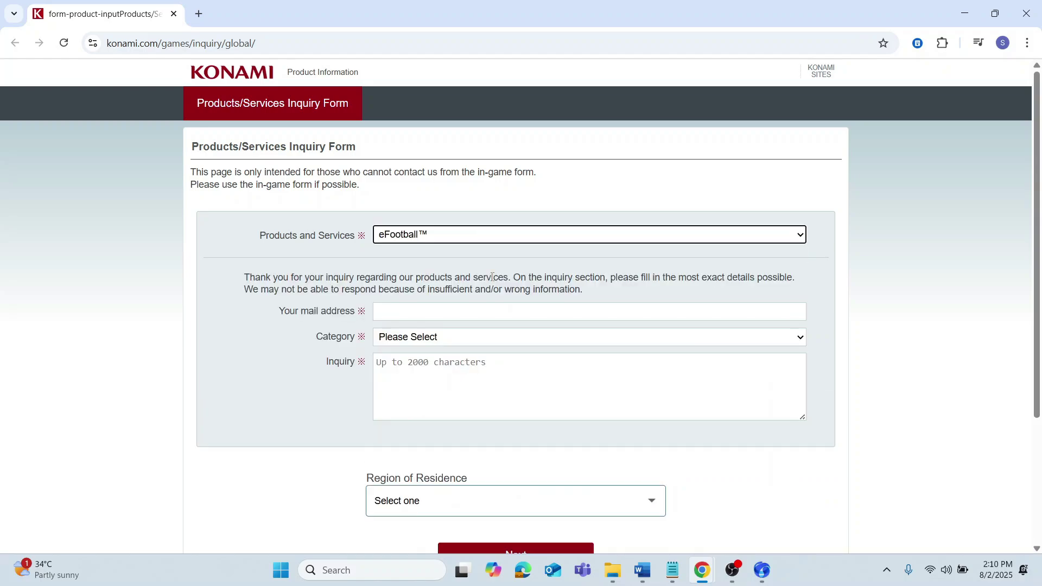
scroll(581, 344, "down", 1)
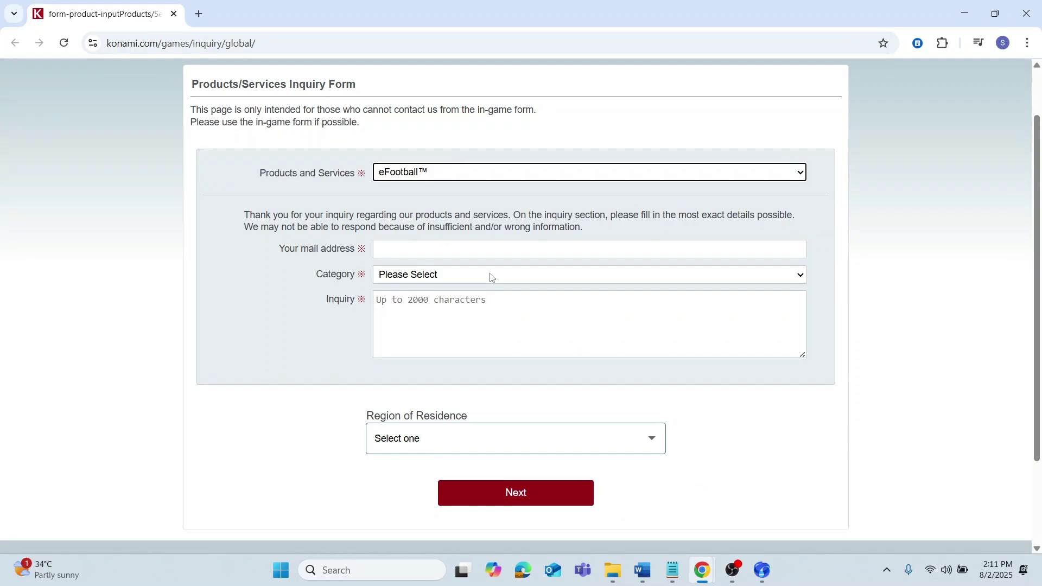
scroll(491, 278, "down", 1)
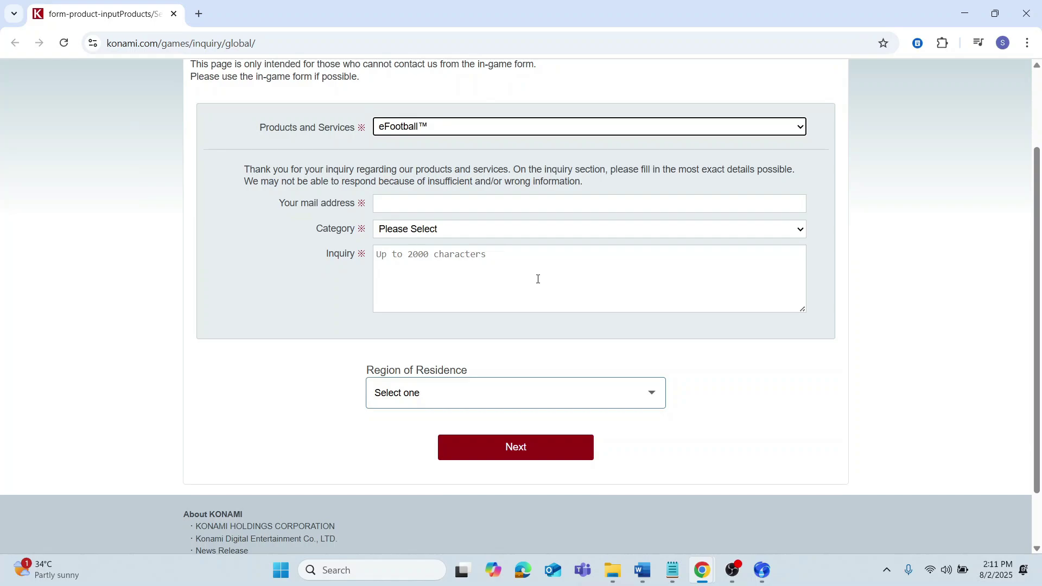